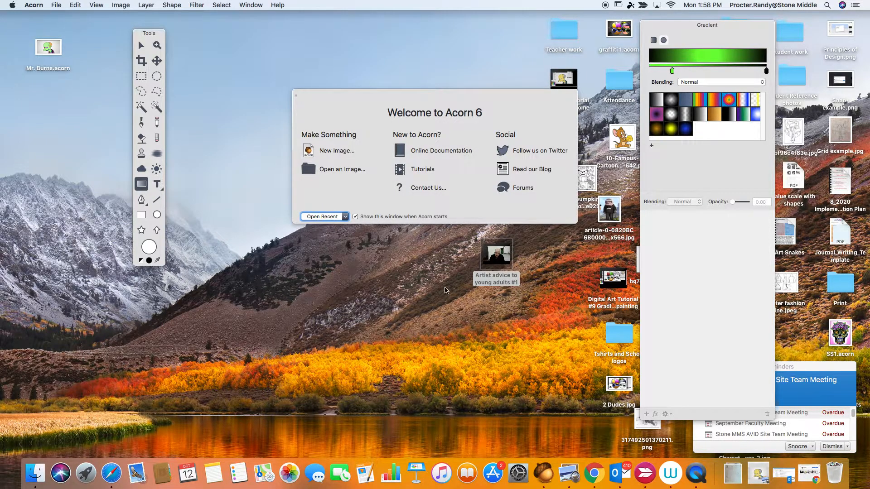
Step: Rearrange the tools palette, the welcome window and the gradient palette so they sit apart on the desktop
drag(146, 38, 138, 129)
drag(394, 97, 263, 87)
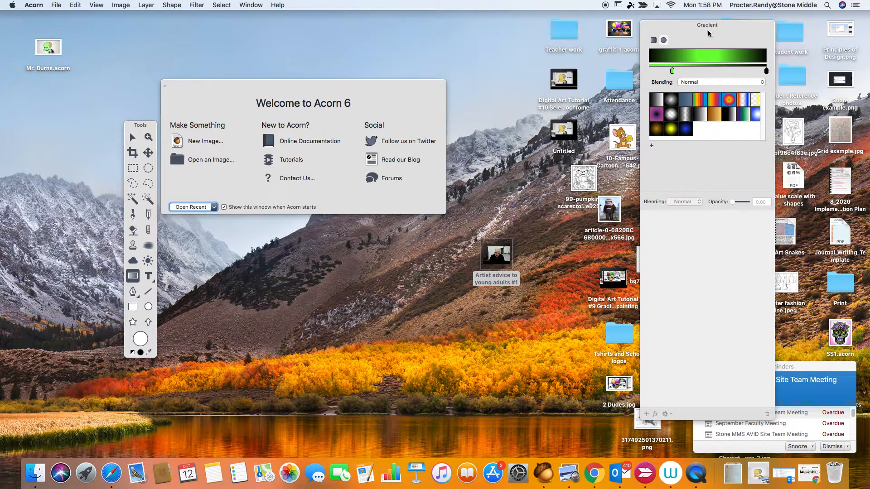
drag(709, 33, 708, 89)
drag(351, 92, 369, 90)
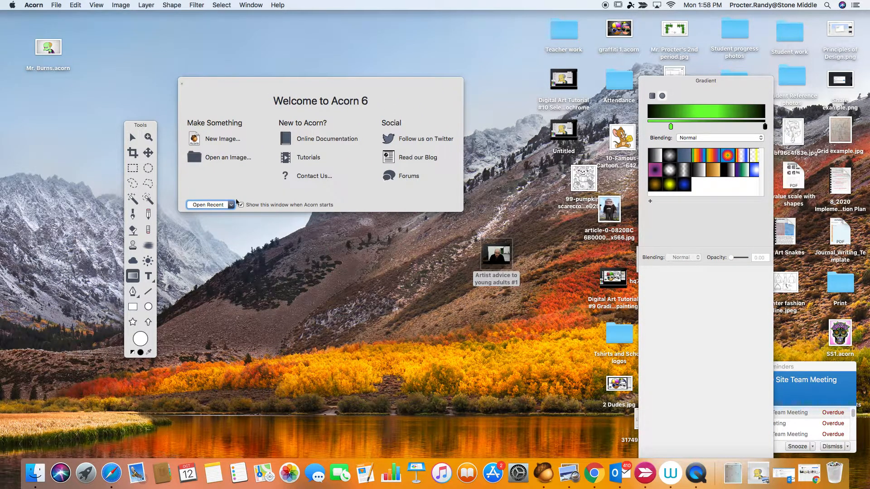
drag(149, 126, 100, 113)
Step: Create a new image 8 inches wide and 10 inches high with a resolution of 250 pixels/inch
click(218, 138)
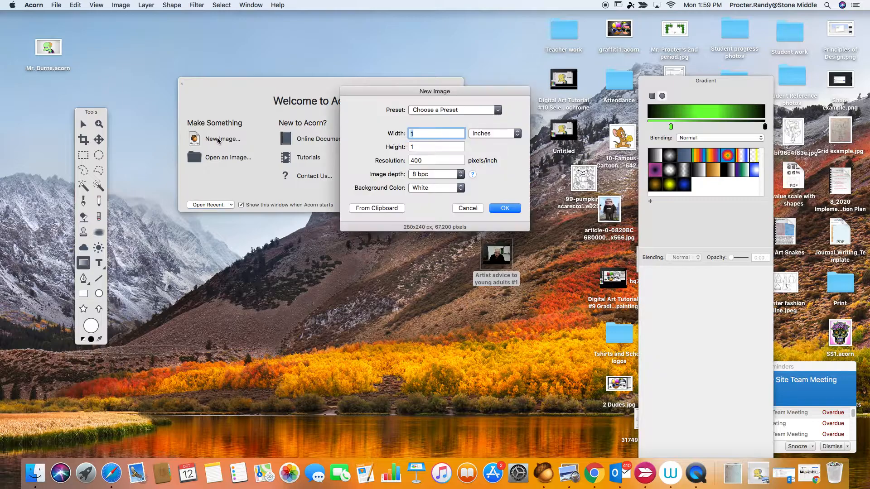
text(8)
key(Tab)
text(10)
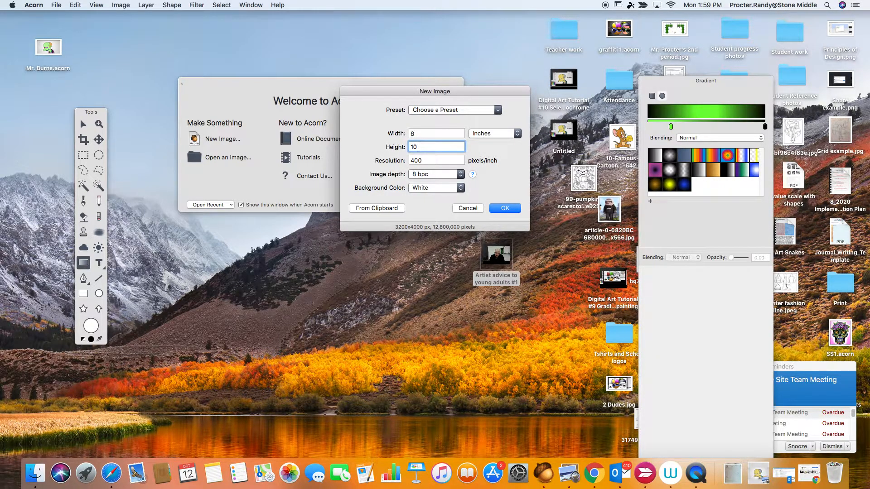
double_click(427, 159)
text(259)
key(BackSpace)
text(0)
click(503, 210)
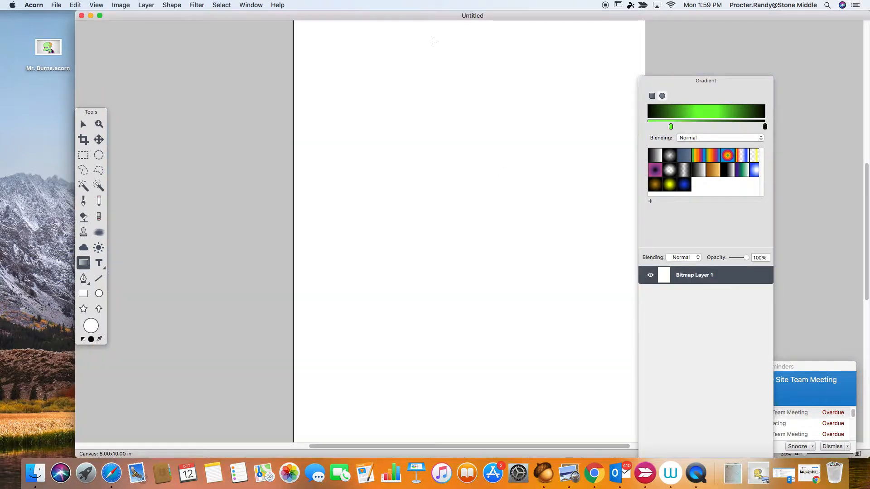
Step: Save the blank image to the Desktop as Frank.acorn and reposition its document window
drag(427, 18, 368, 35)
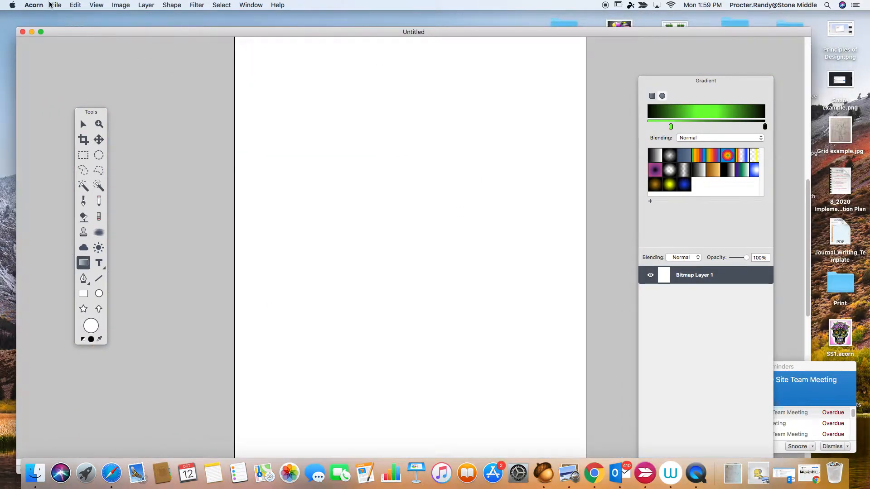
click(54, 5)
click(68, 99)
text(Frank.acorn)
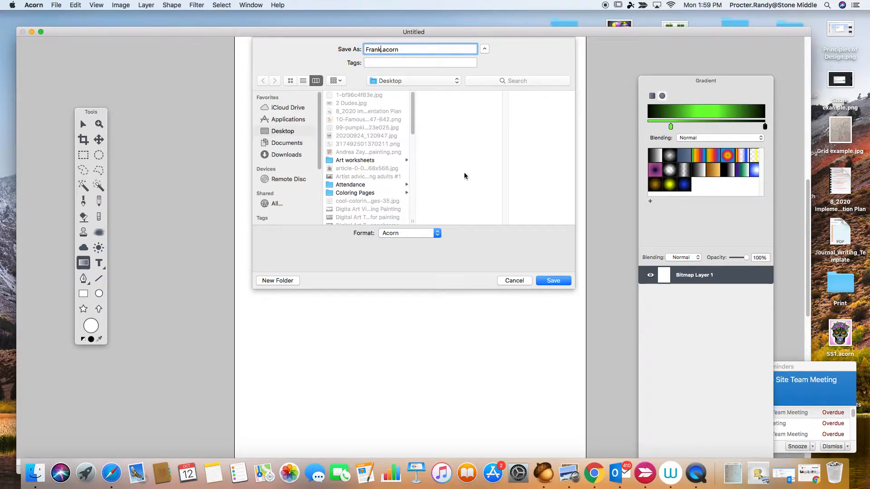
click(550, 282)
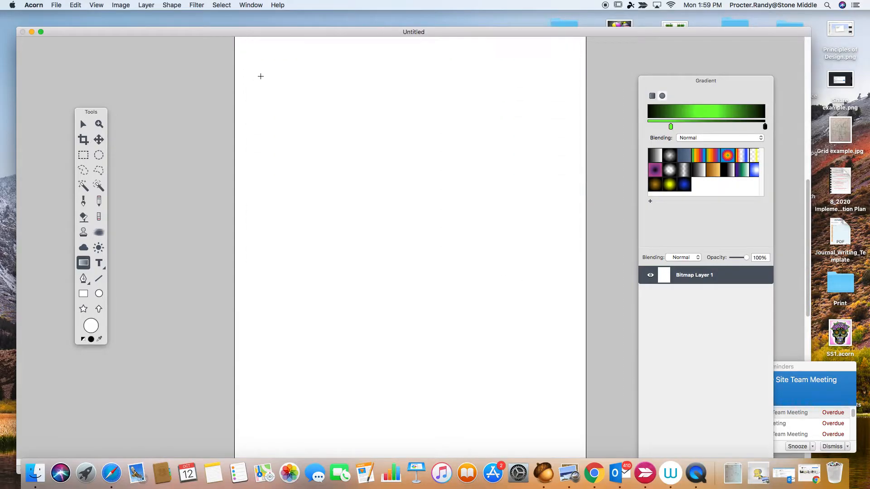
drag(252, 31, 255, 22)
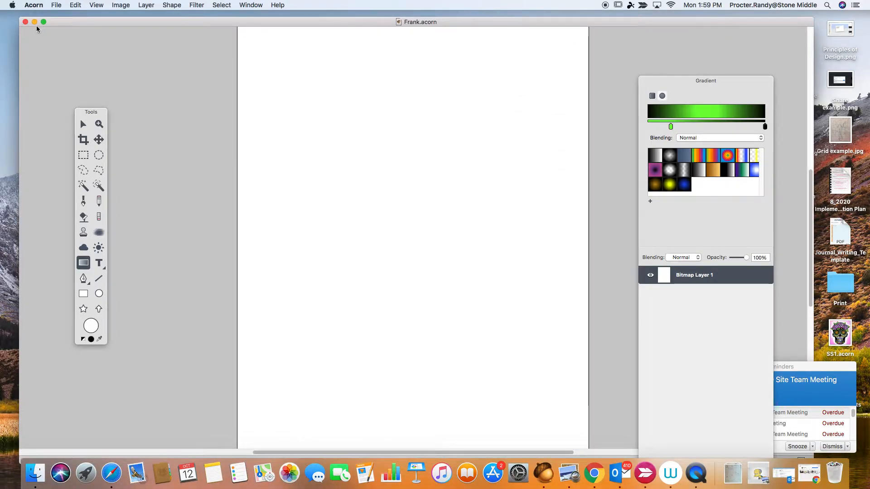
Step: Add the Frankenstein's monster photo from the Desktop's Student Reference photos folder as a layer and move it slightly up the canvas
click(59, 5)
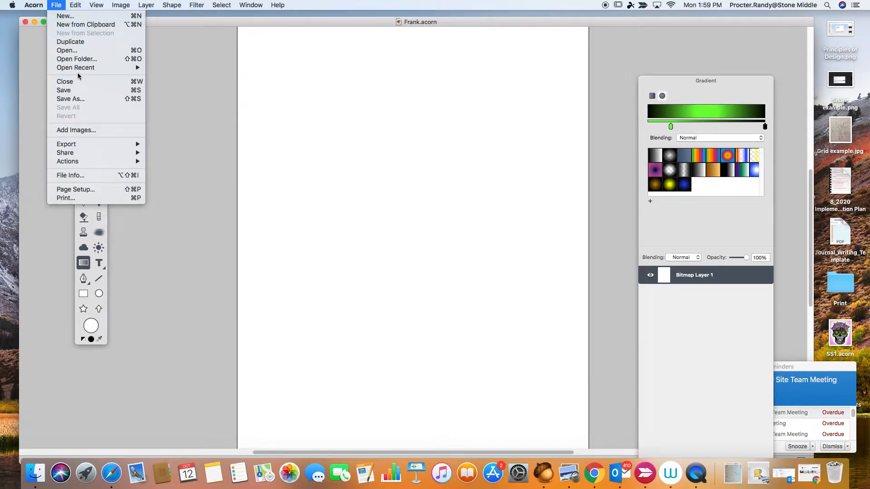
click(70, 130)
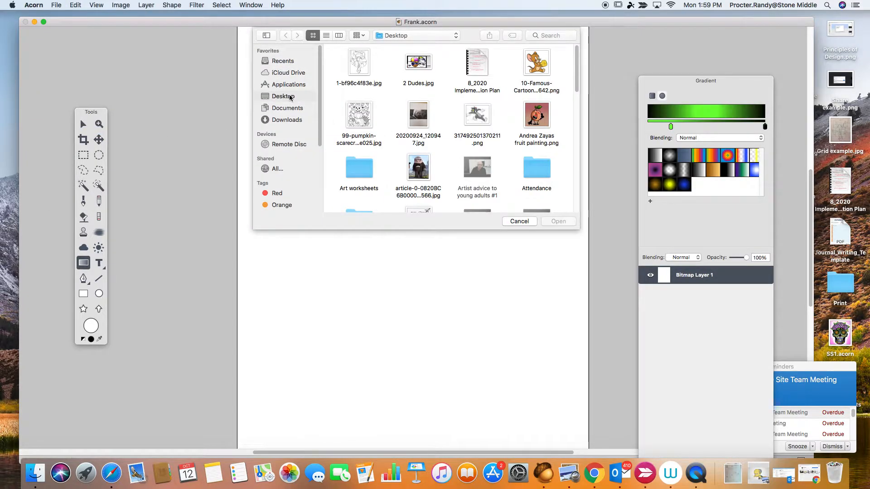
drag(576, 87, 576, 209)
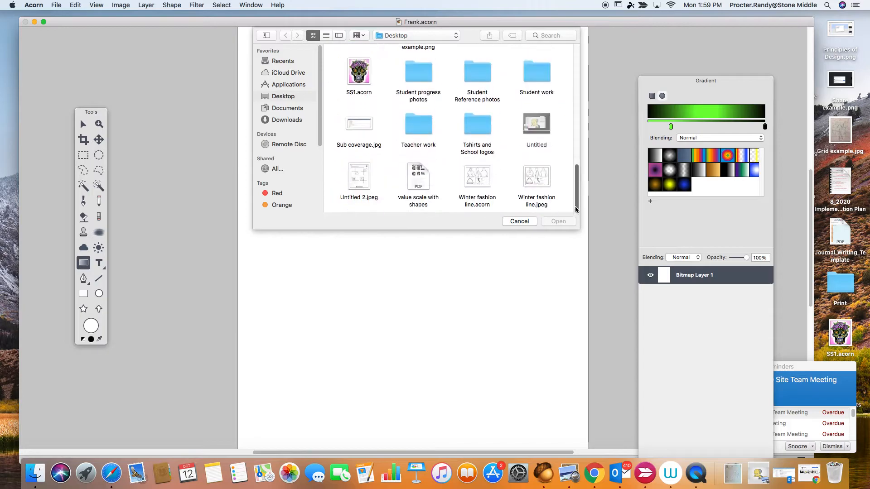
click(477, 73)
double_click(477, 75)
click(423, 117)
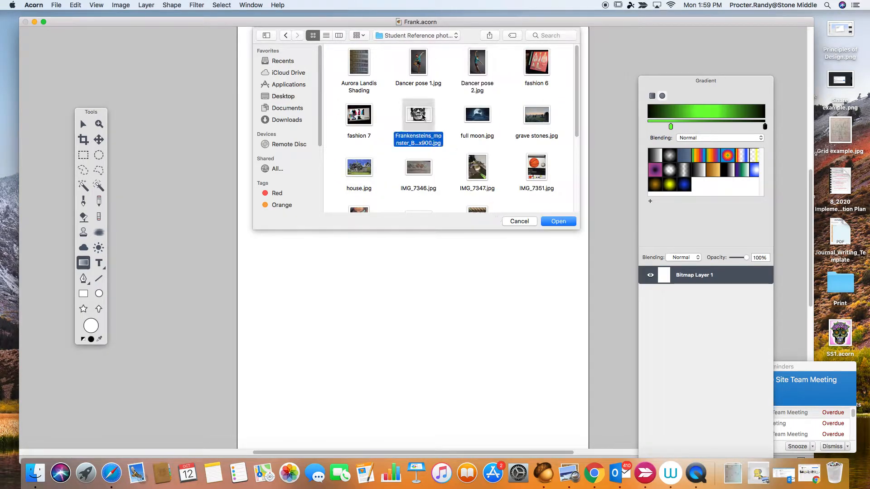
click(552, 223)
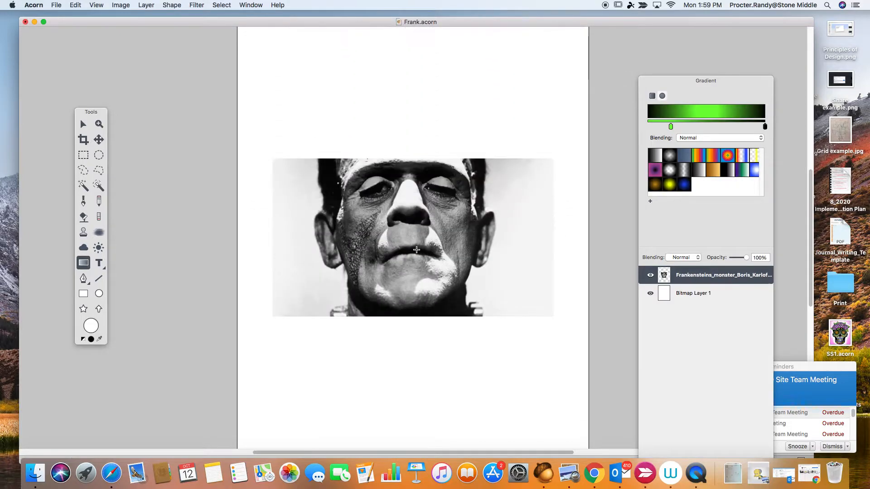
click(83, 124)
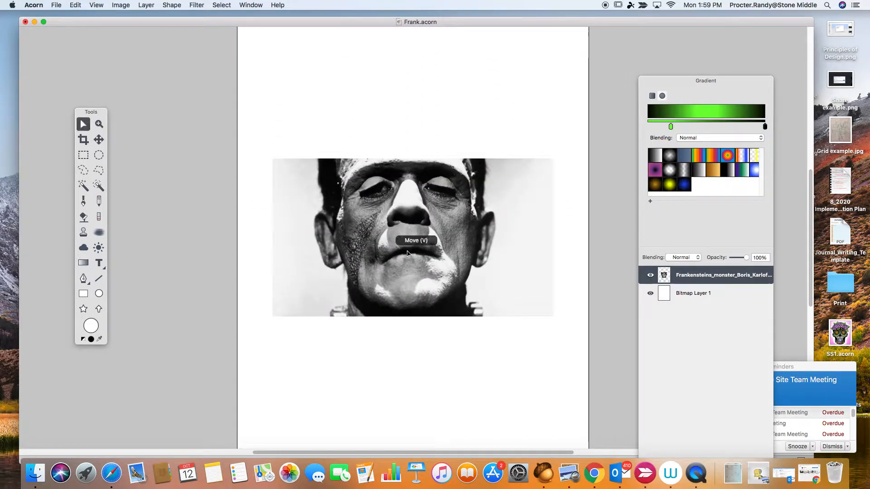
drag(412, 242, 412, 208)
Step: Start a text object near the canvas's upper-left corner and set the text to a black fill at size 120
click(99, 263)
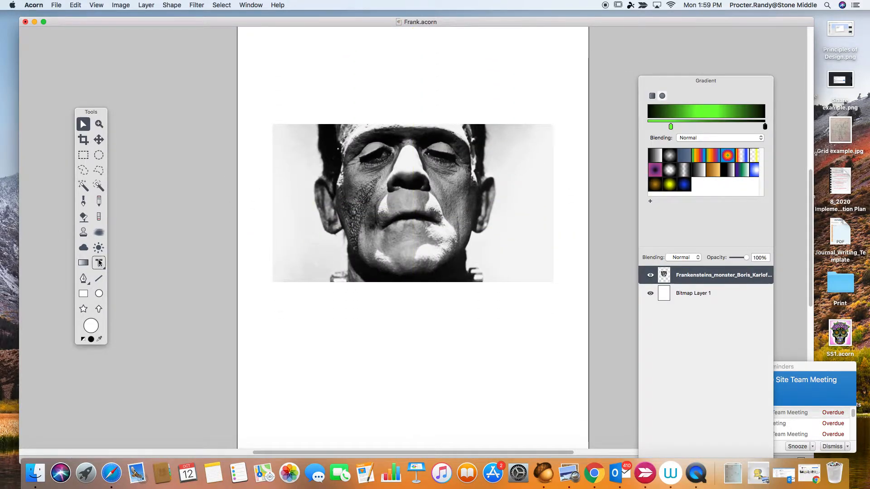
click(259, 54)
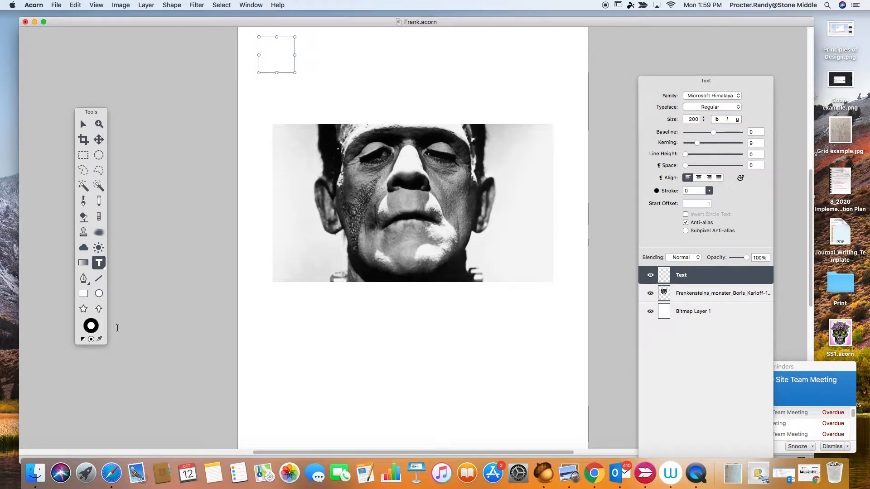
click(91, 340)
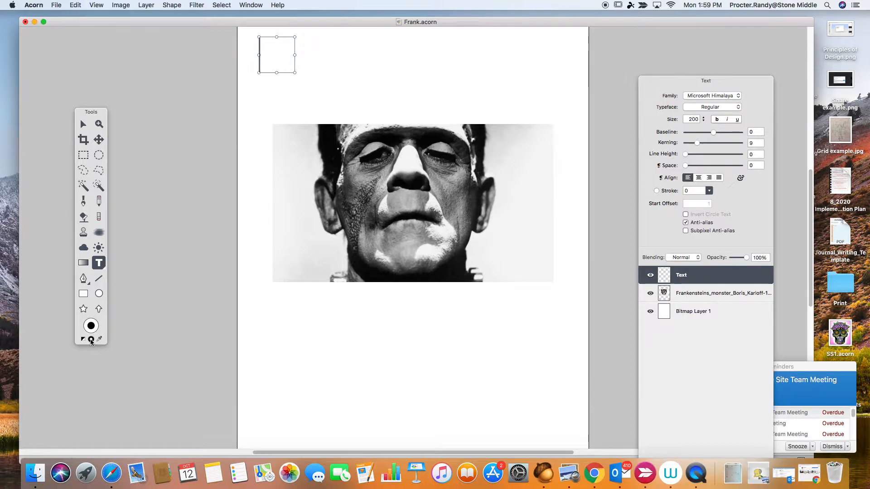
double_click(695, 119)
text(120)
key(Return)
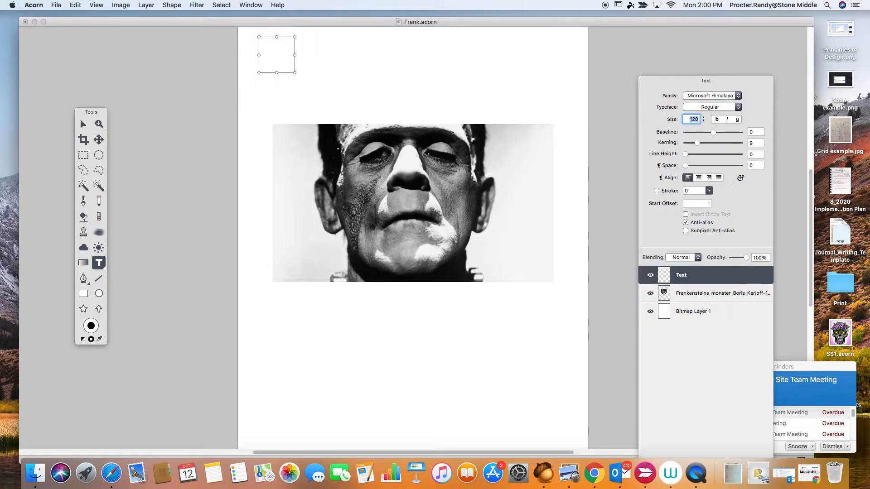
Step: Enter the heading "1) remove the background" above the photo
click(272, 57)
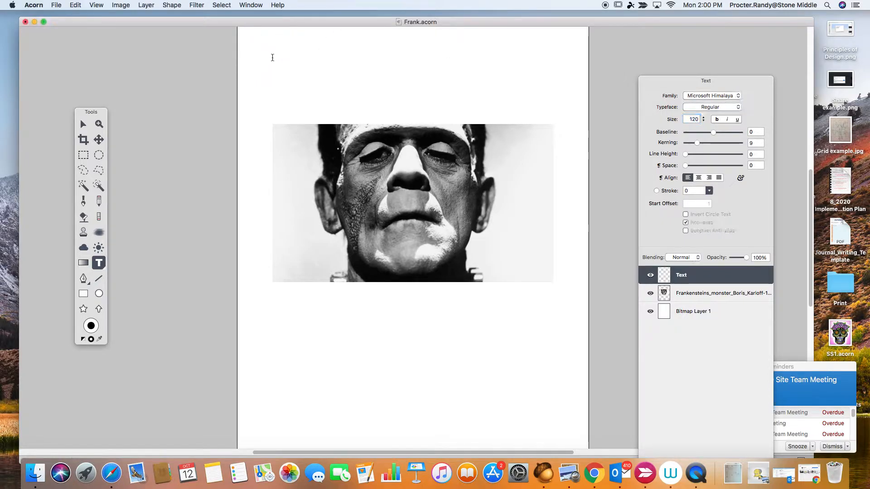
text(re)
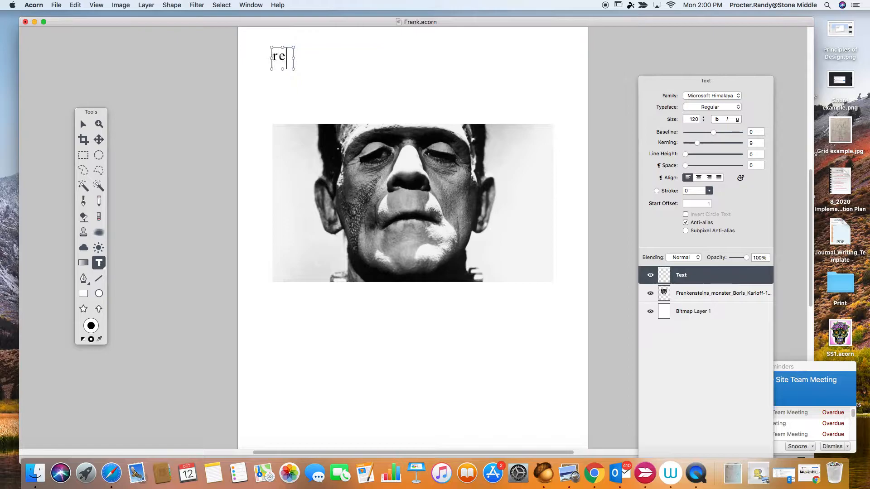
text(move the back)
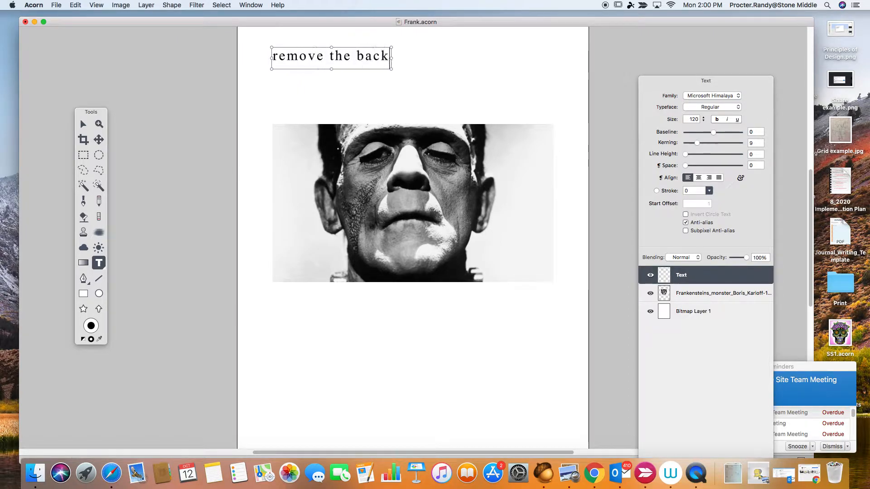
text(ground)
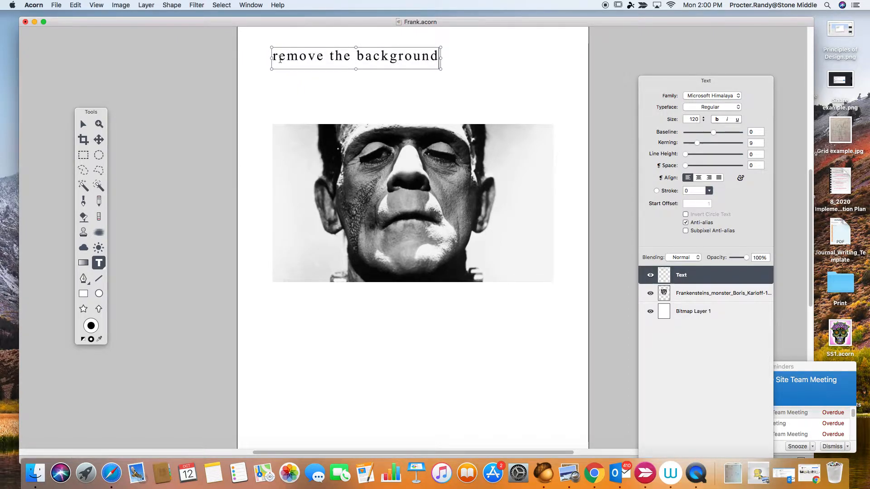
click(273, 56)
text(1))
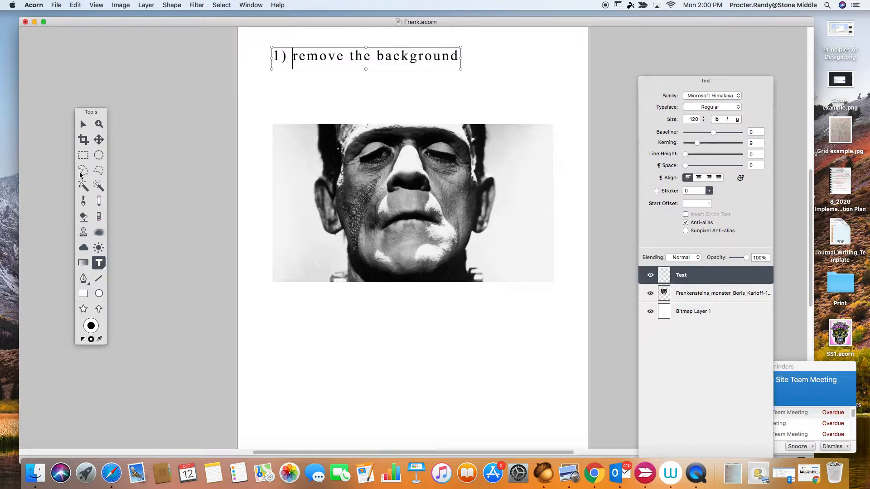
click(83, 125)
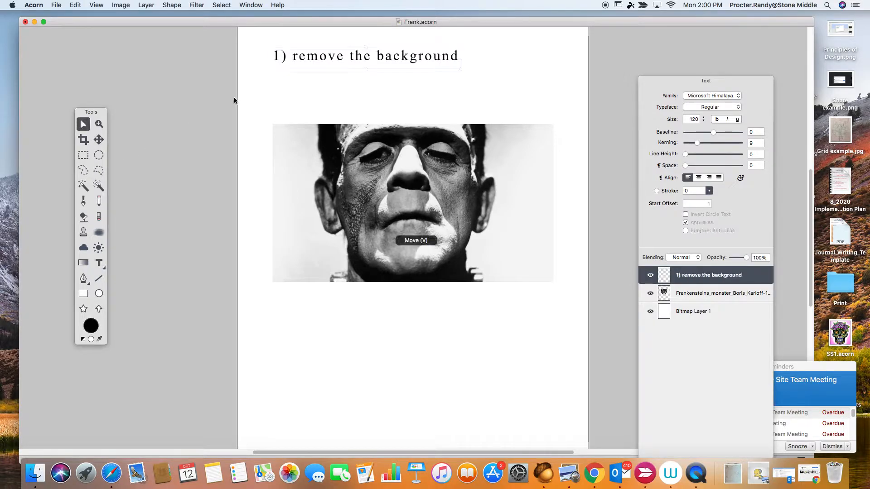
Step: On the photo layer, outline the background left of the head with the polygonal lasso, delete it and deselect
click(101, 173)
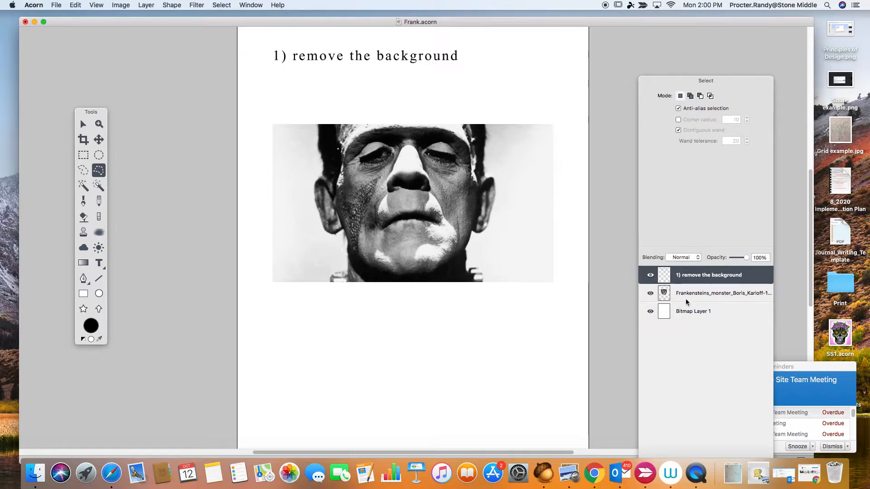
click(651, 293)
click(651, 293)
click(685, 295)
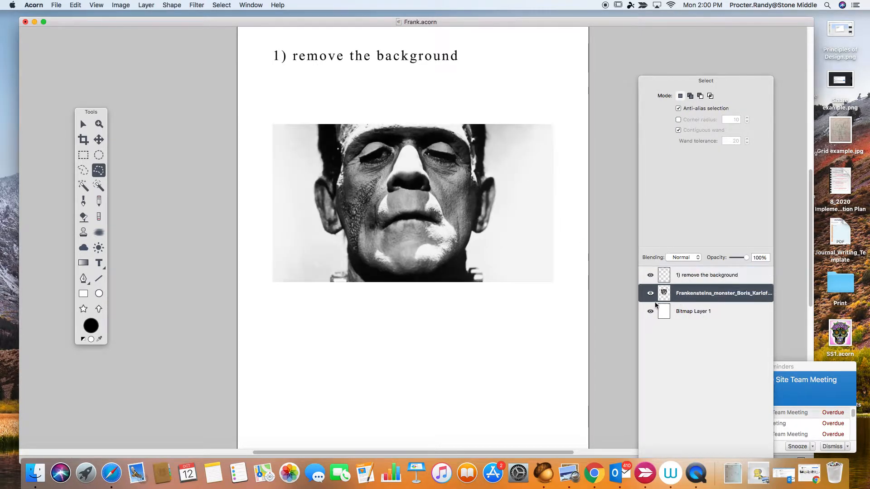
click(318, 124)
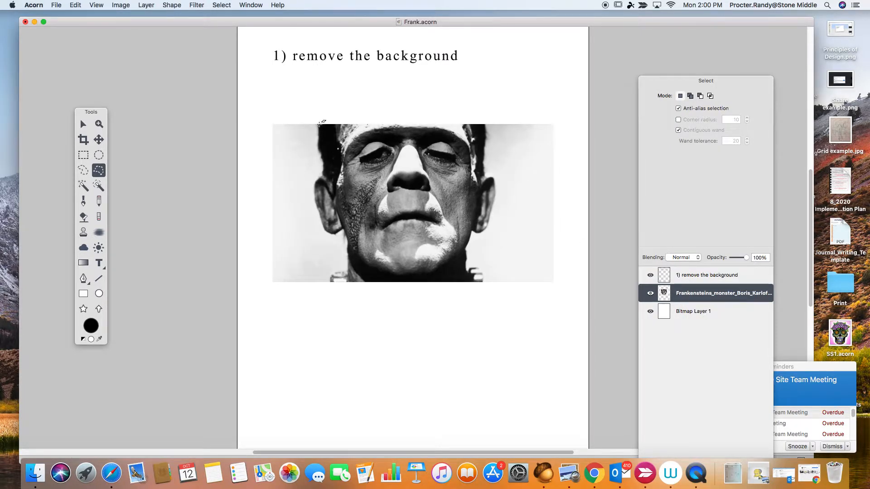
click(318, 151)
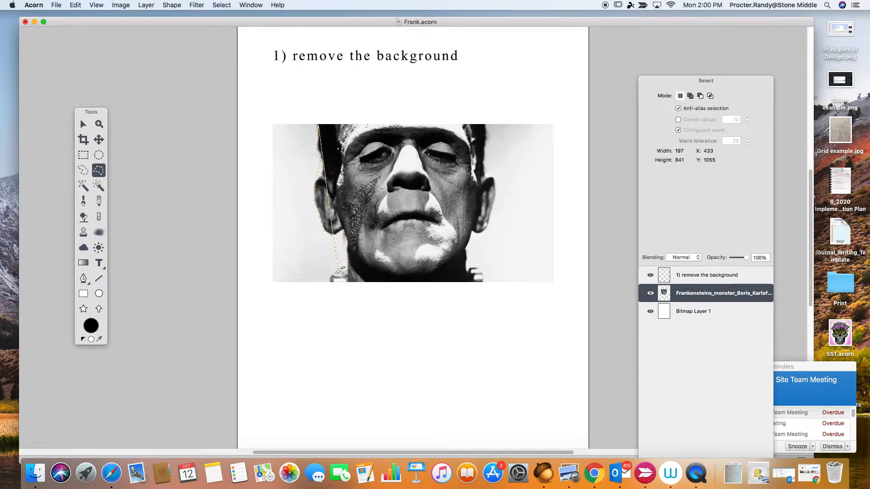
click(328, 283)
click(260, 285)
click(319, 111)
click(319, 123)
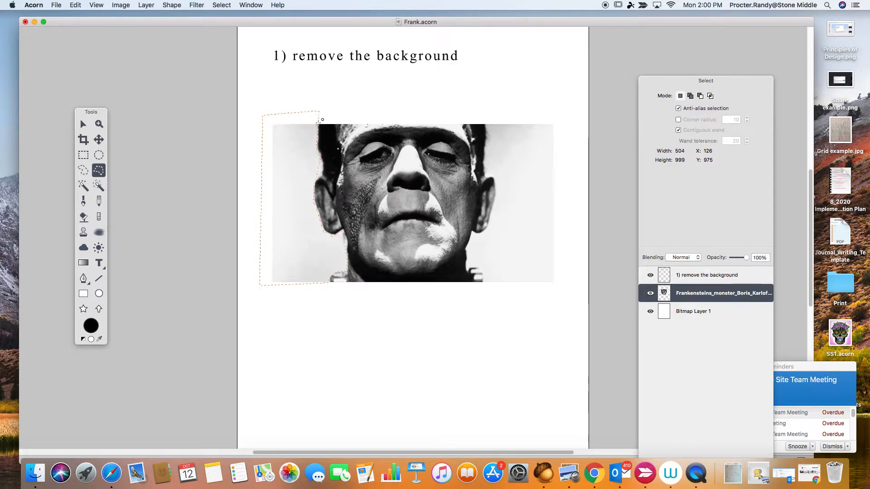
key(Delete)
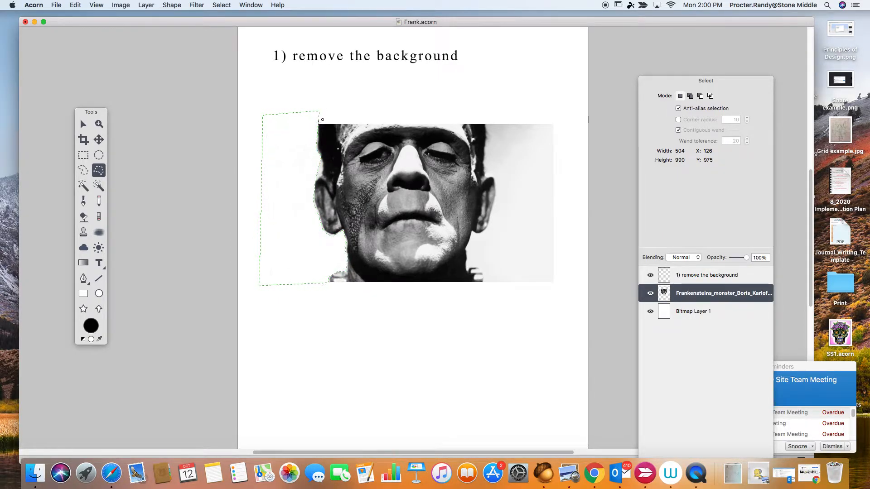
key(super+d)
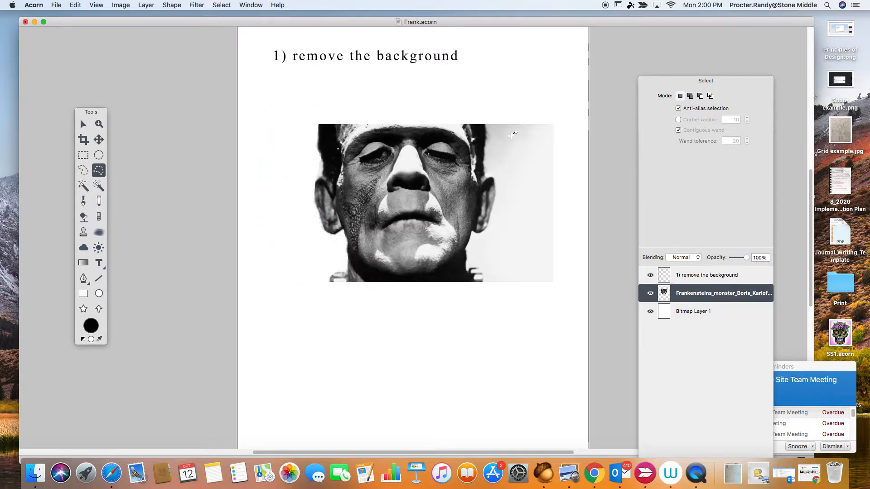
Step: Outline the background right of the head along the hair, ear and neck with the polygonal lasso and delete it
click(488, 134)
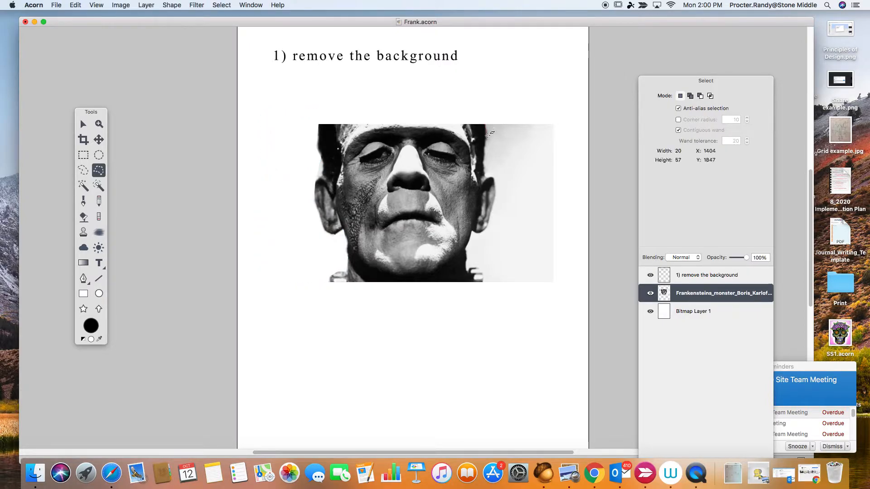
click(485, 175)
click(495, 190)
click(489, 228)
click(471, 232)
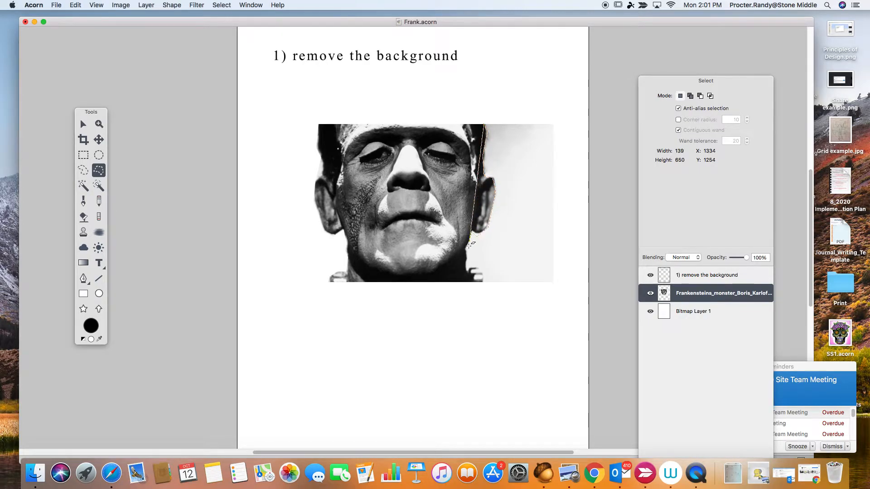
click(472, 252)
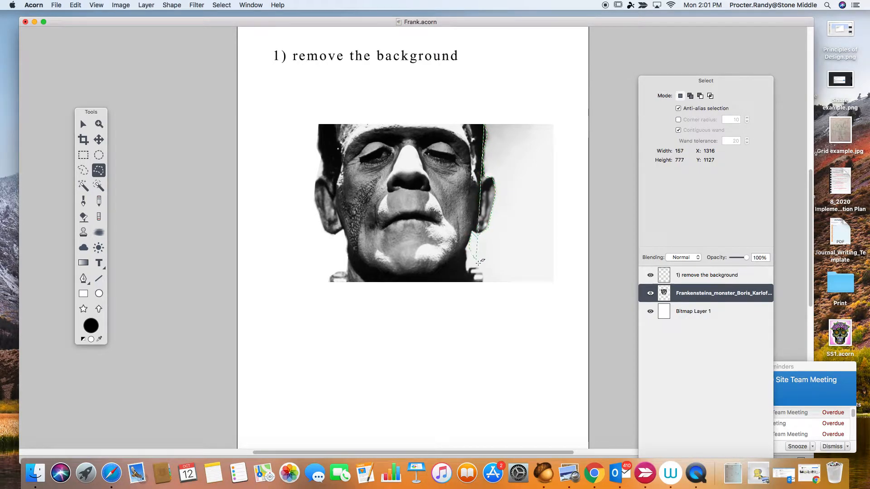
click(486, 288)
click(563, 287)
double_click(564, 130)
click(563, 113)
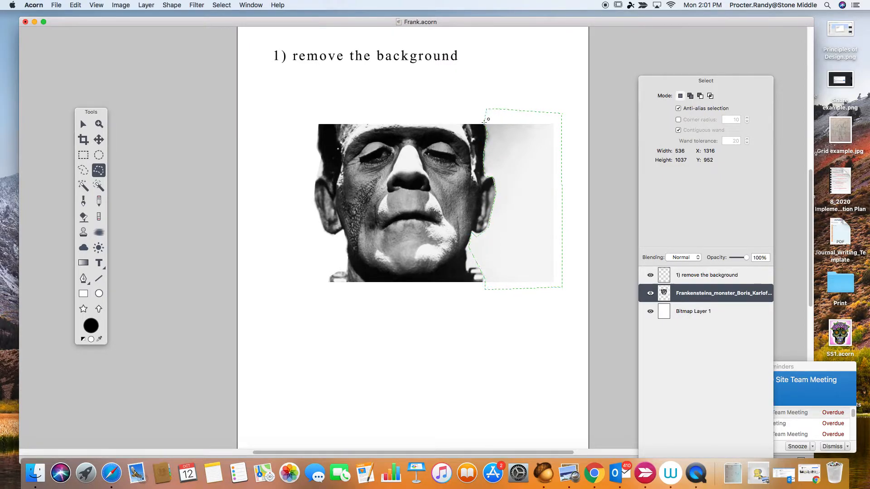
key(Delete)
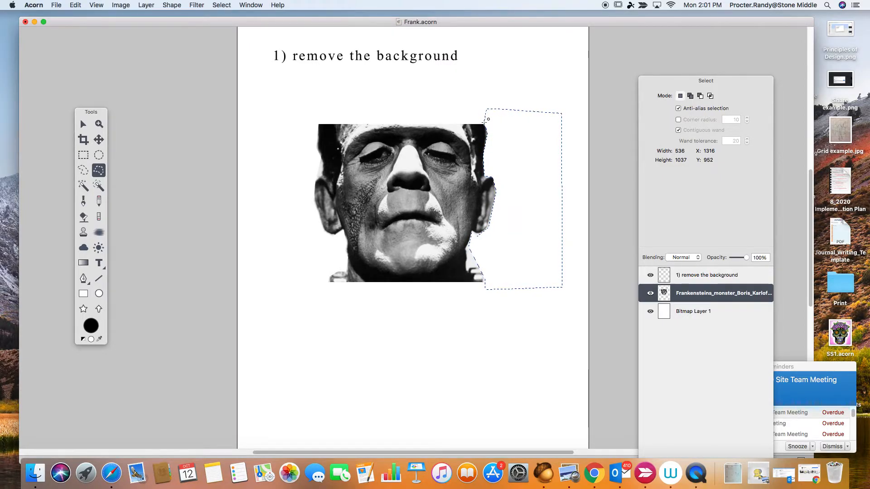
Step: Deselect the background area and move the cut-out head down and to the left on the canvas
key(super+d)
key(v)
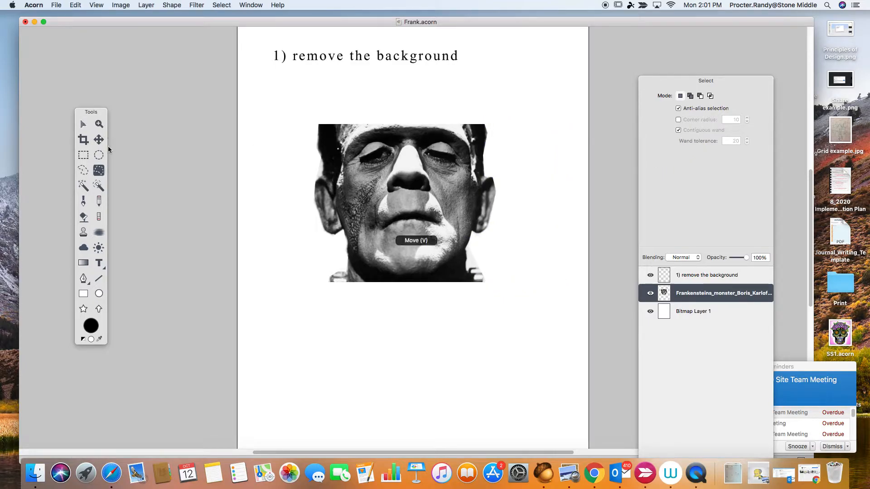
mouse_move(384, 169)
mouse_down()
mouse_move(381, 196)
mouse_move(356, 189)
mouse_move(348, 208)
mouse_up()
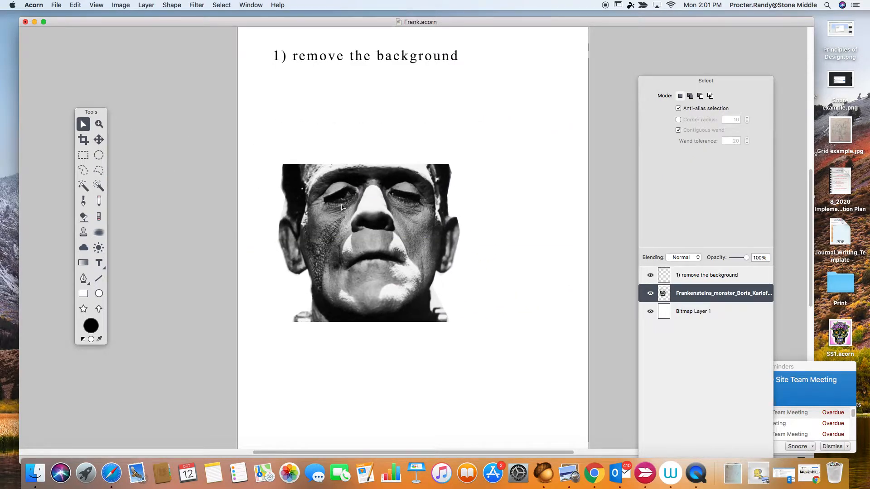
Step: Duplicate the cut-out head layer three times
click(381, 235)
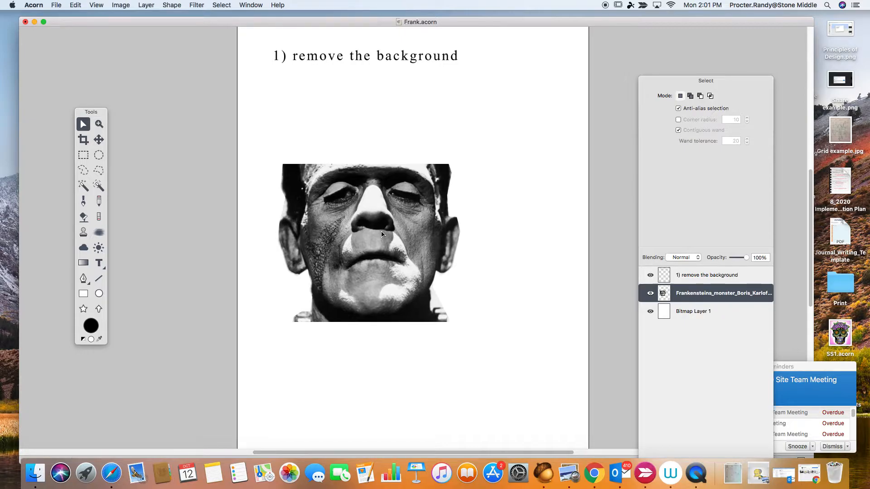
key(super+d)
key(super+d)
key(super+d)
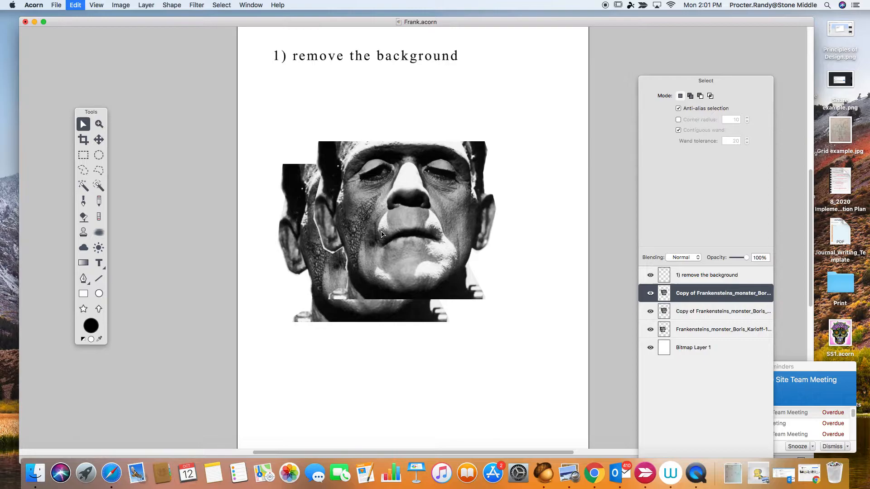
key(super+d)
Step: Spread the four heads across the canvas below the heading, two in an upper row and two in a lower row
drag(430, 194, 530, 287)
drag(692, 300, 835, 473)
drag(660, 86, 662, 49)
drag(428, 233, 364, 360)
drag(412, 175, 517, 135)
drag(364, 212, 324, 202)
drag(453, 161, 455, 211)
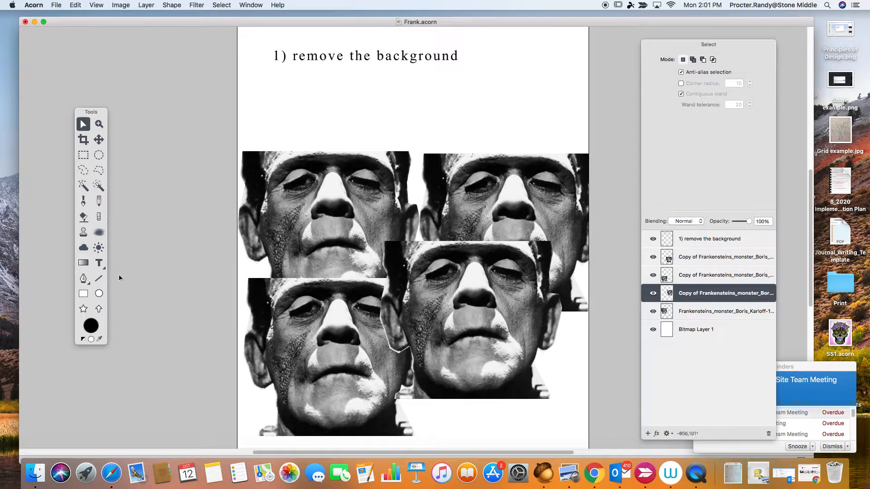
Step: Add the text "2) resize each frank to a different size" below the first instruction and move its layer above all the head layers
click(99, 263)
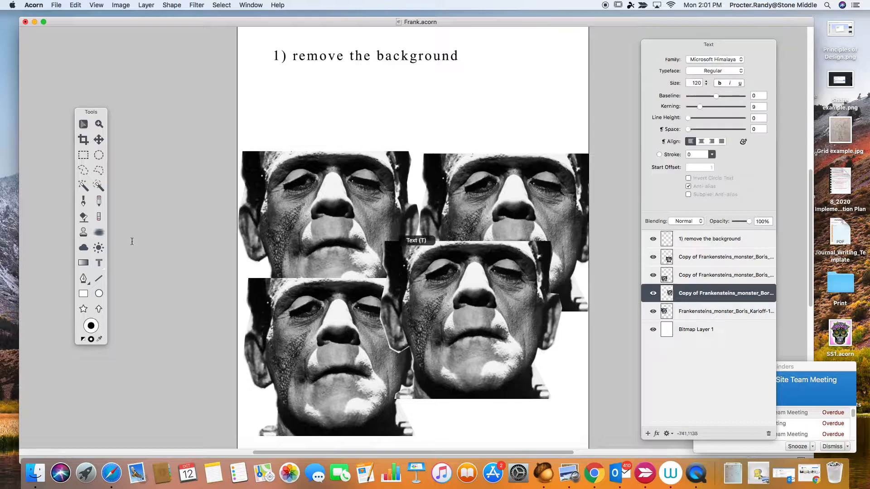
click(278, 76)
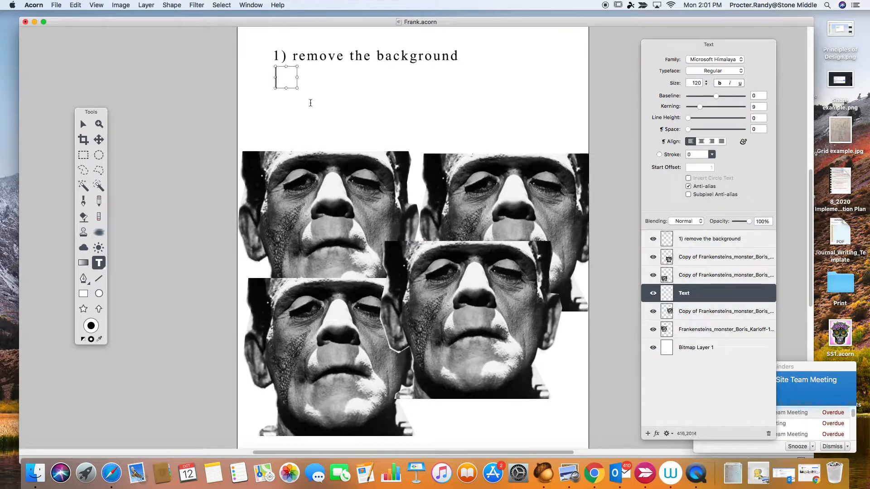
text(2) rex)
key(BackSpace)
text(si)
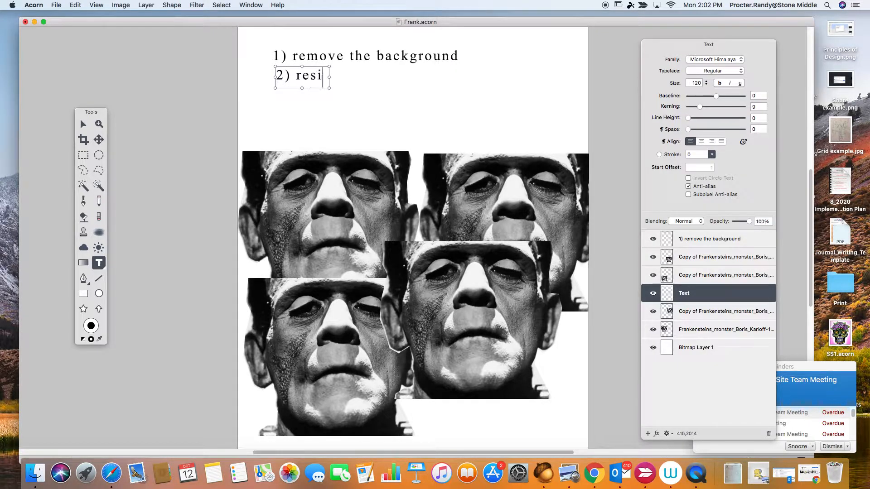
text(ze ea)
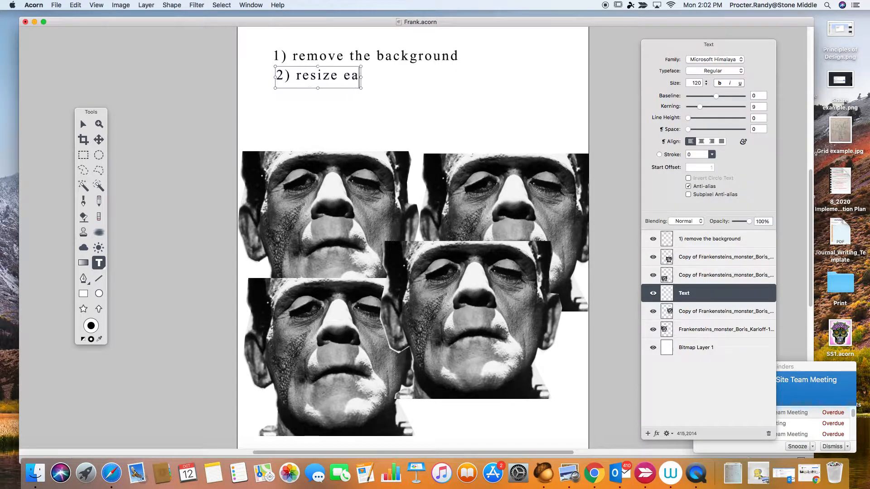
text(ch frank)
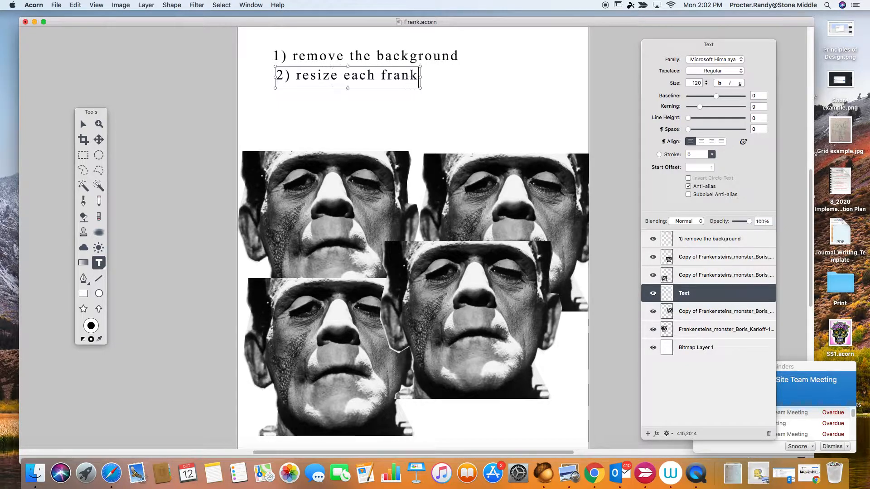
text( to a different si)
text(e)
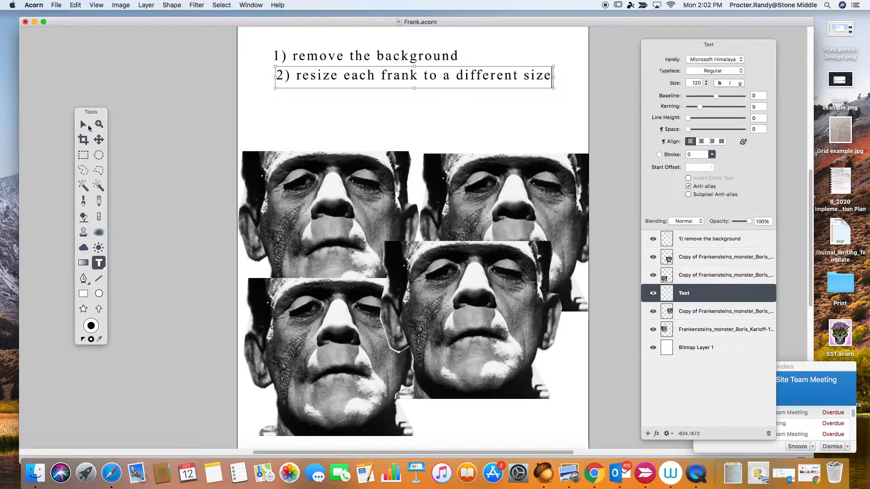
click(84, 125)
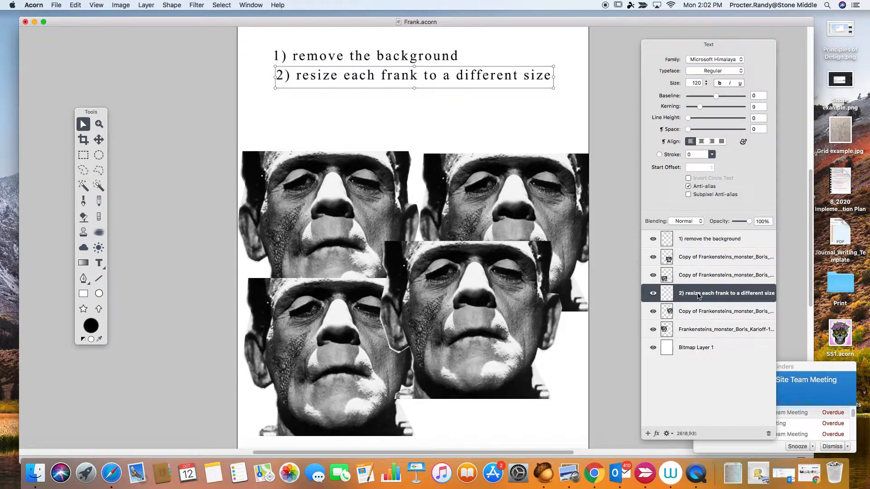
drag(700, 295, 696, 256)
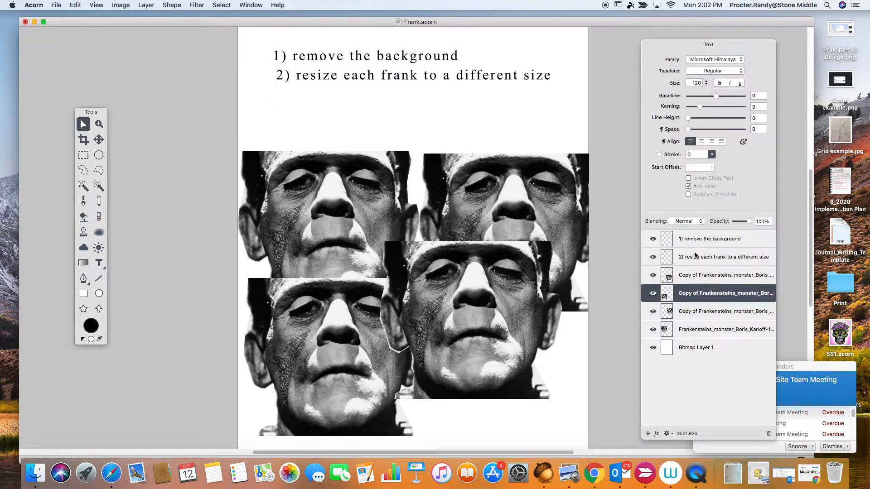
Step: Rename the topmost head layer F1 and the head layer below it F2
click(680, 283)
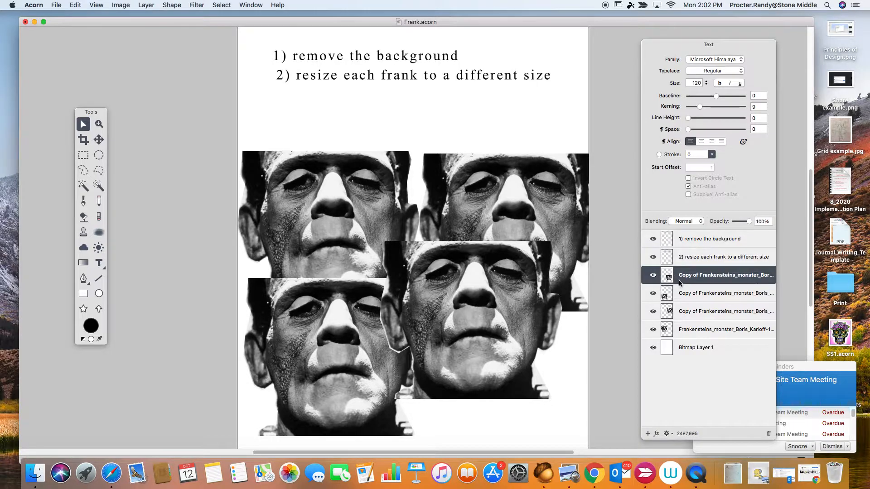
double_click(715, 276)
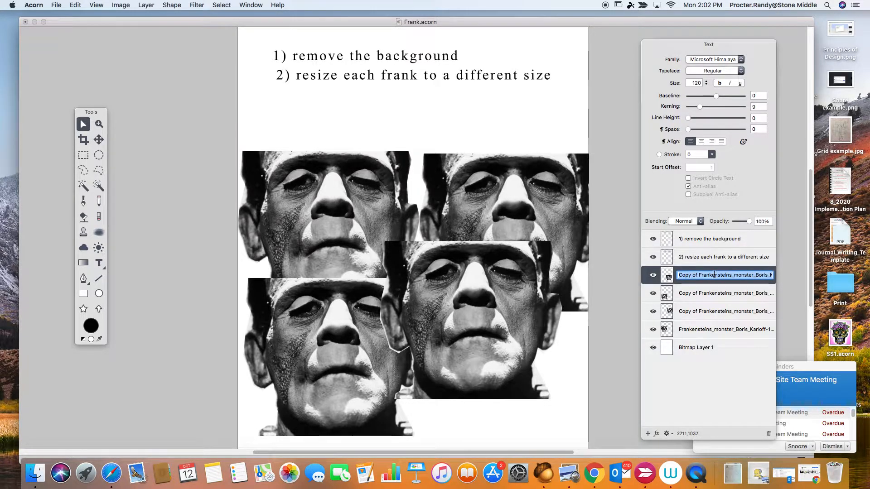
text(F1)
key(Return)
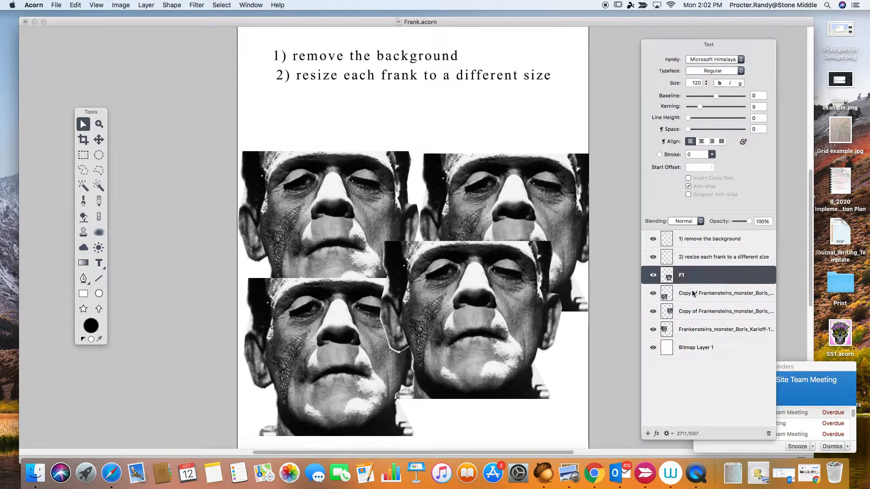
click(696, 293)
double_click(695, 294)
text(F2)
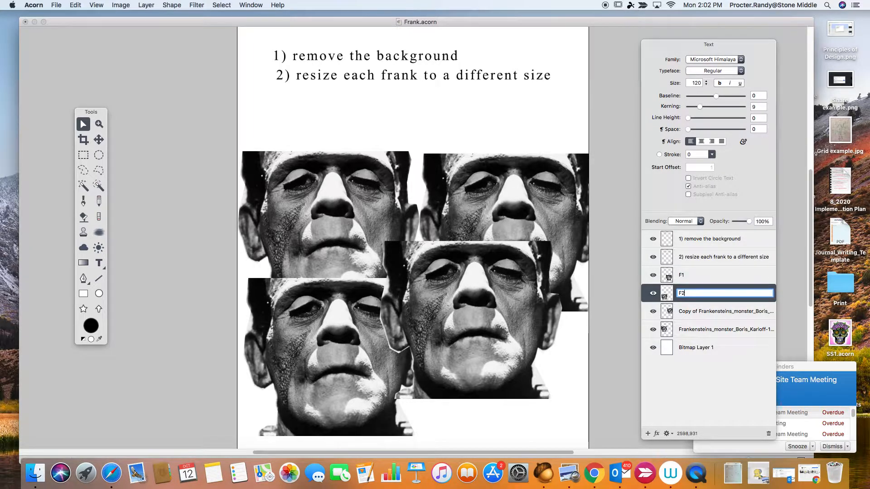
key(Return)
Step: Rename the remaining copied head layer F3 and the original photo layer F4
click(694, 311)
double_click(694, 312)
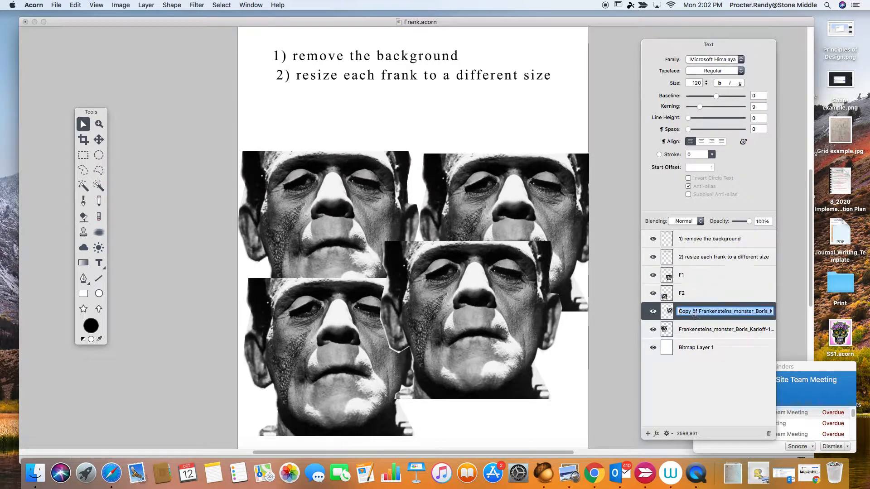
text(F3)
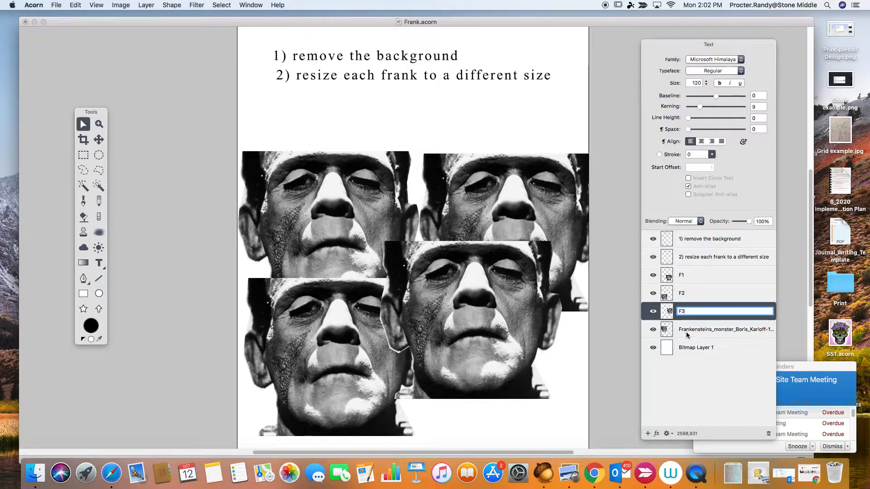
key(Return)
click(687, 335)
double_click(687, 329)
text(F)
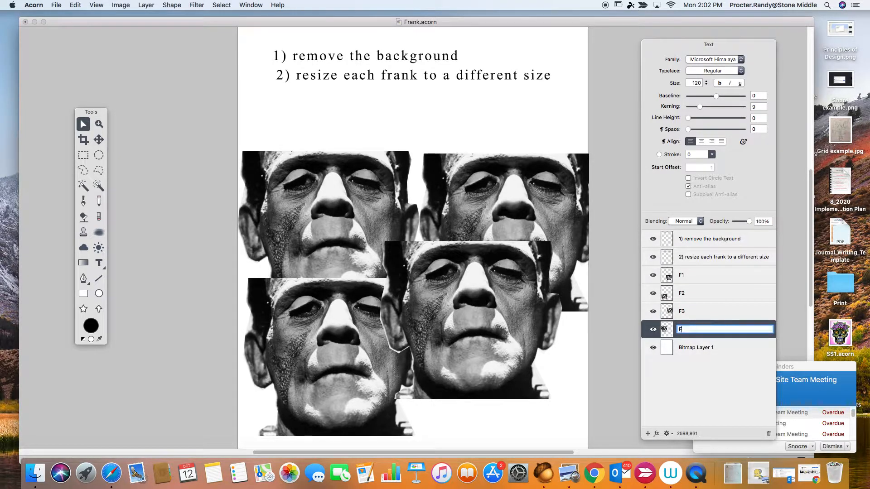
key(Return)
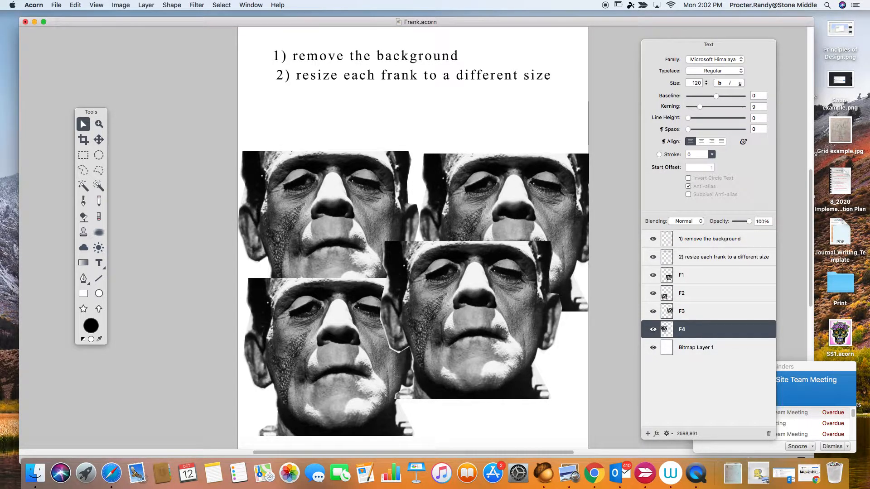
Step: Rename the Bitmap Layer 1 layer as Background
click(696, 349)
double_click(697, 349)
text(Background)
key(Return)
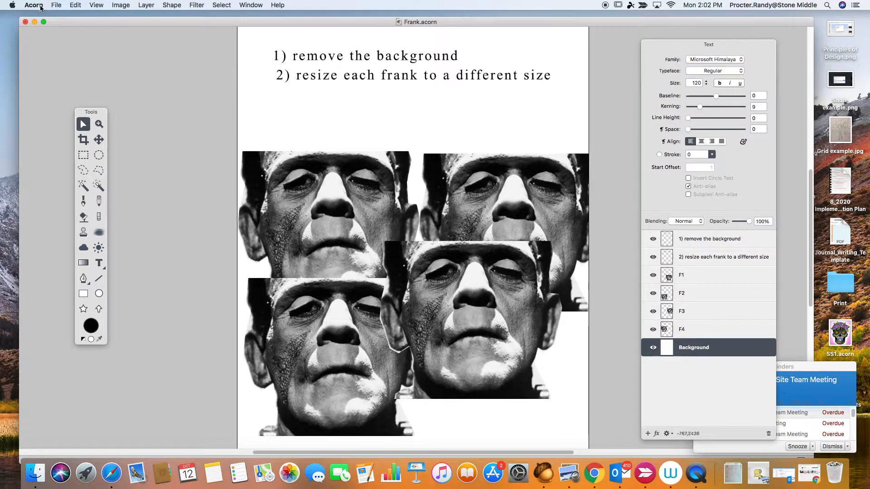
Step: Switch the image window to full screen and move the upper-left head slightly up
click(44, 22)
drag(378, 225, 378, 195)
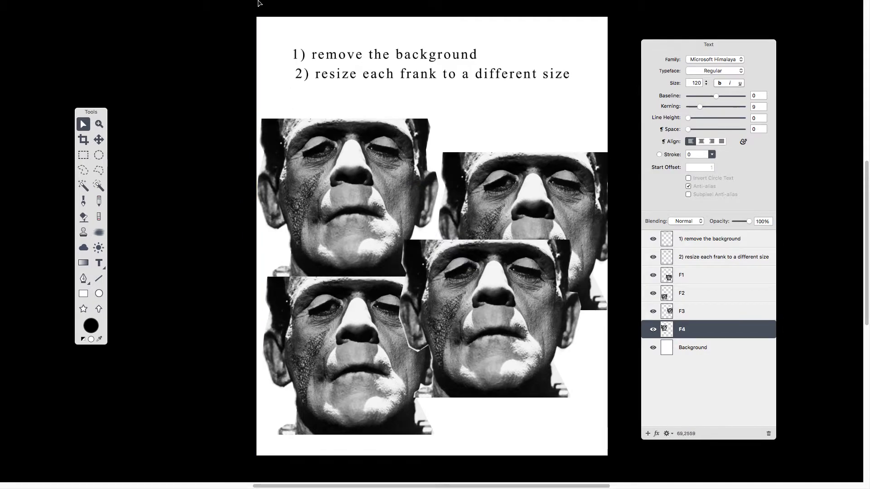
Step: Scale layer F4 down to about 69% with Scale and Rotate, place it below the instructions near the left edge and apply
click(120, 5)
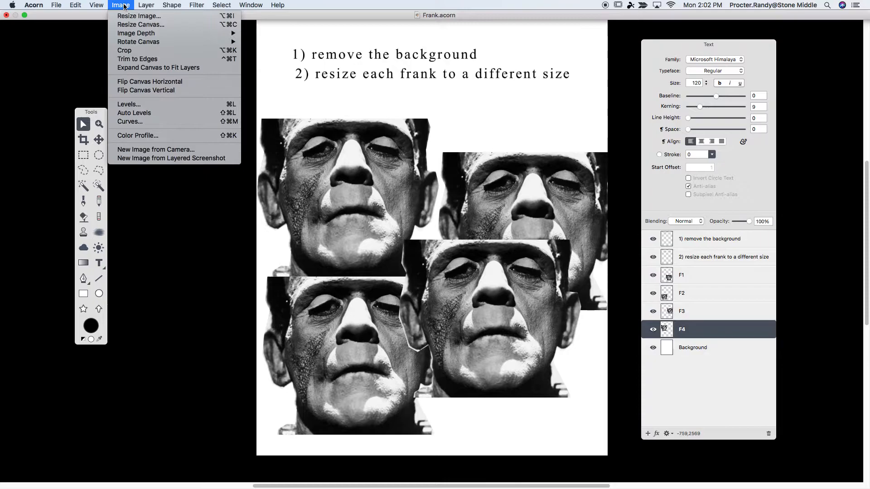
mouse_move(148, 4)
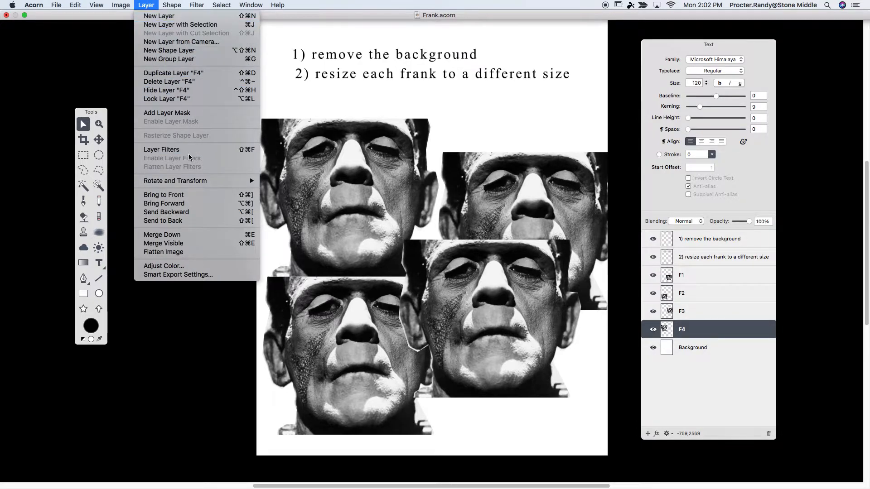
mouse_move(189, 183)
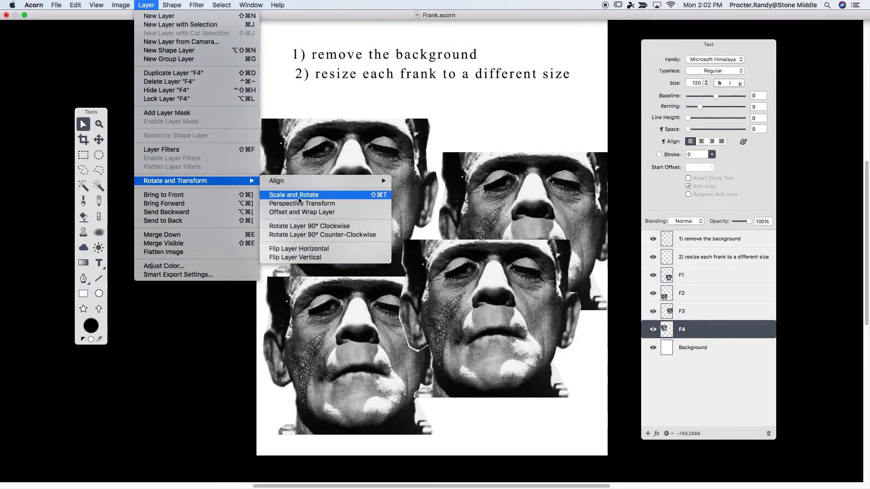
click(299, 195)
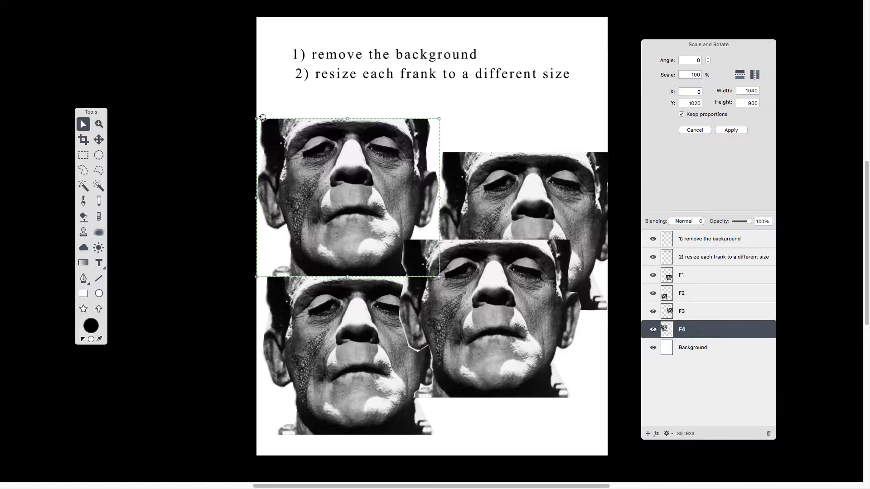
drag(255, 119, 332, 176)
drag(375, 213, 344, 181)
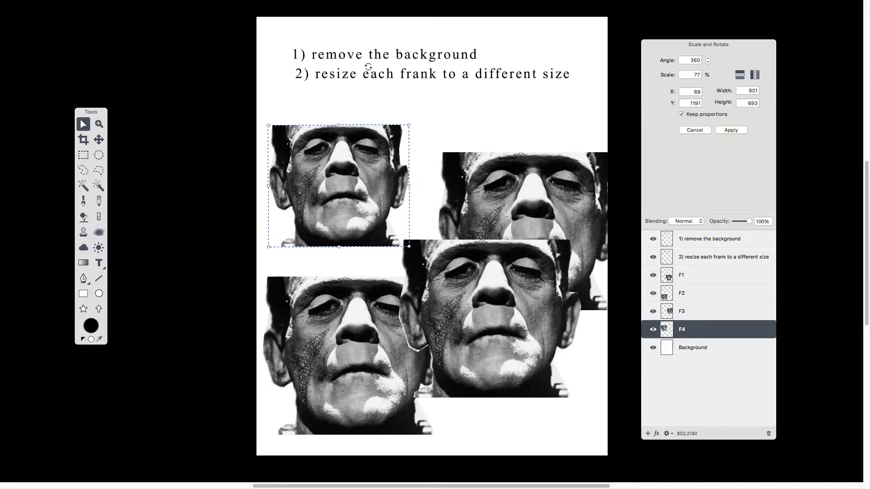
drag(268, 125, 284, 139)
drag(329, 178, 322, 150)
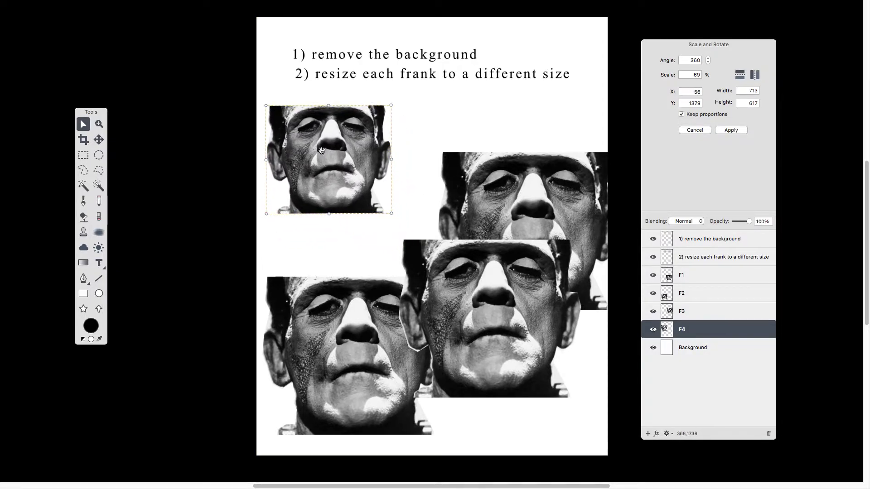
key(Return)
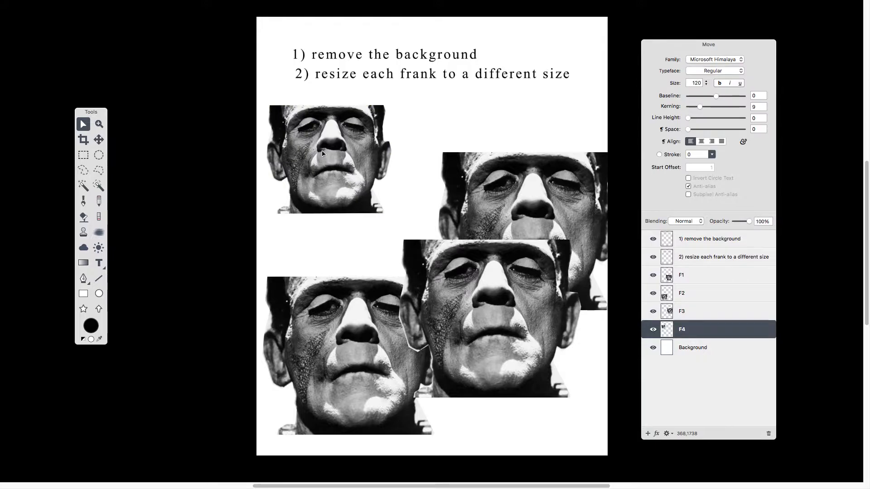
Step: Start another Scale and Rotate on layer F4, scale it to about 101% and move it down
key(super+t)
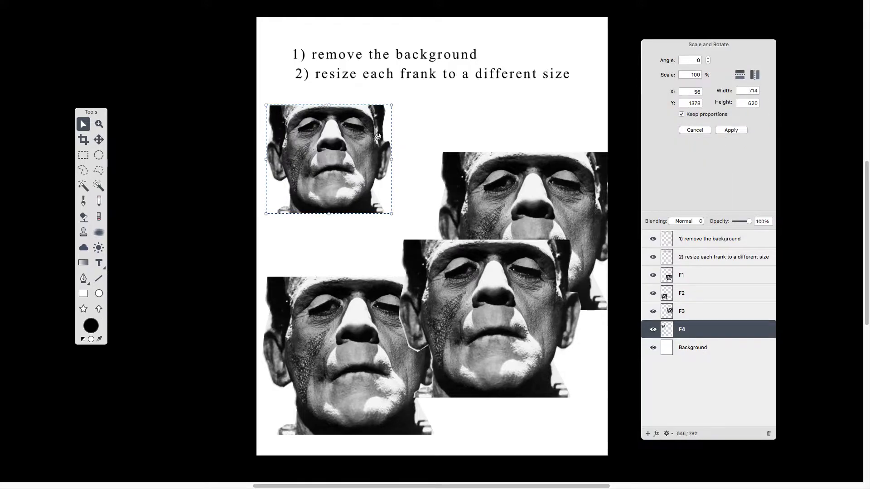
mouse_move(393, 107)
mouse_down()
mouse_move(398, 91)
mouse_move(393, 103)
mouse_up()
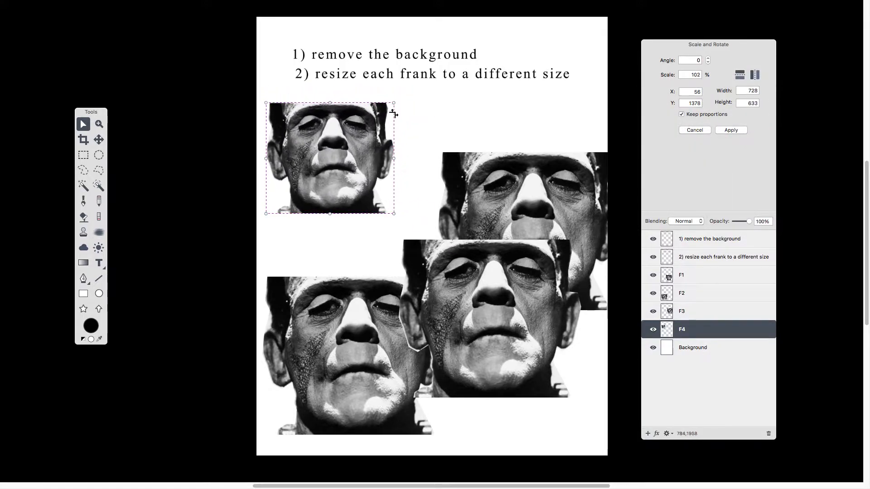
drag(368, 145, 361, 178)
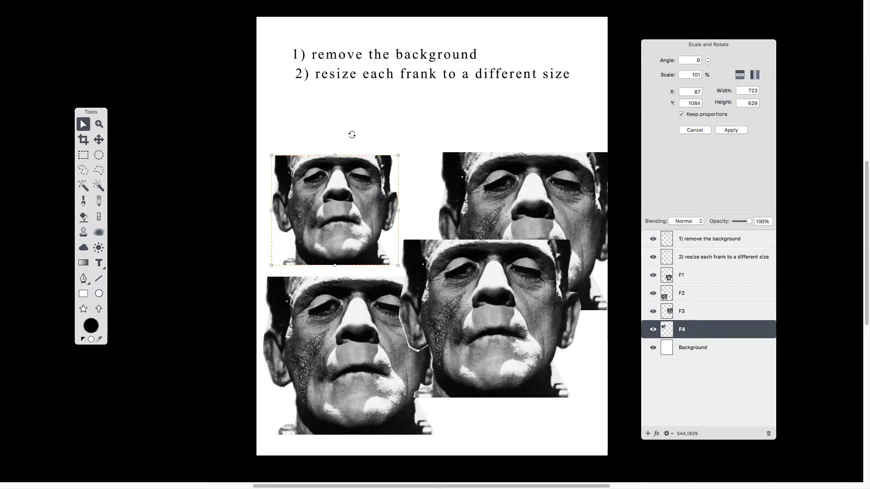
click(96, 125)
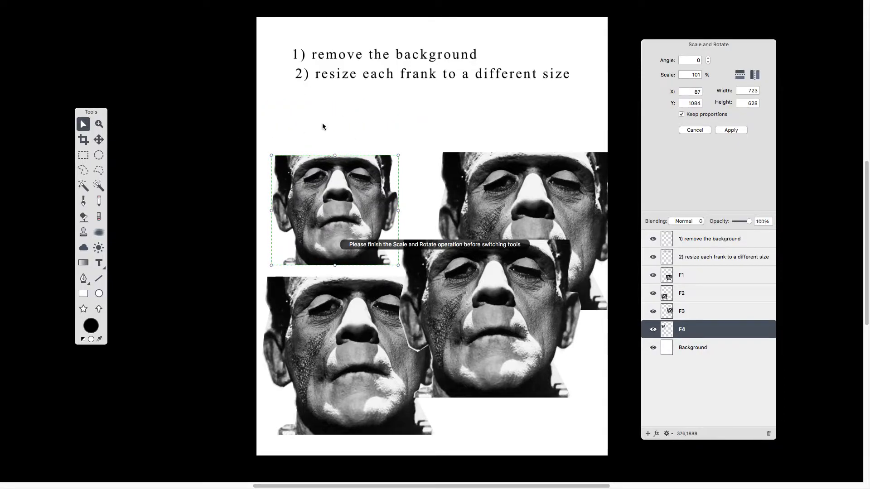